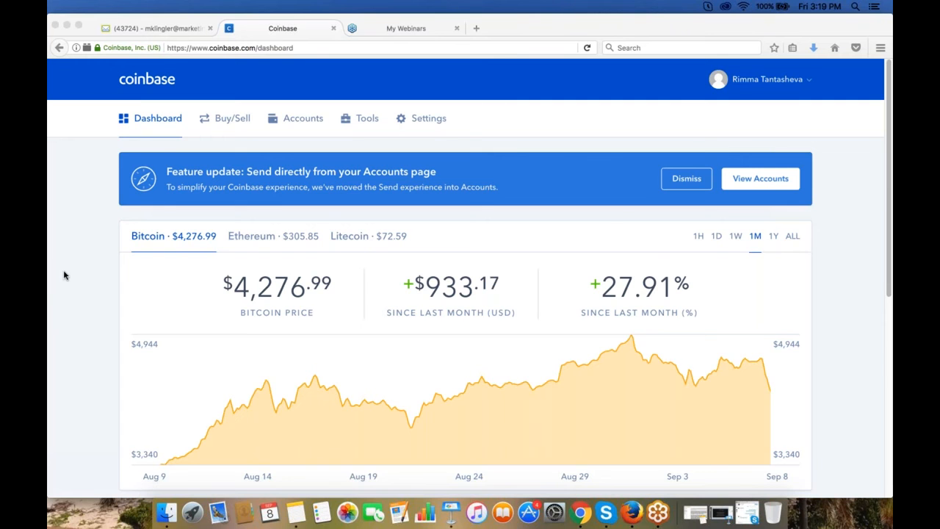
Examine the dashboard's Bitcoin price chart, the portfolio list and the recent activity
{"action": "scroll", "coordinate": [64, 276], "scroll_direction": "down", "scroll_amount": 1}
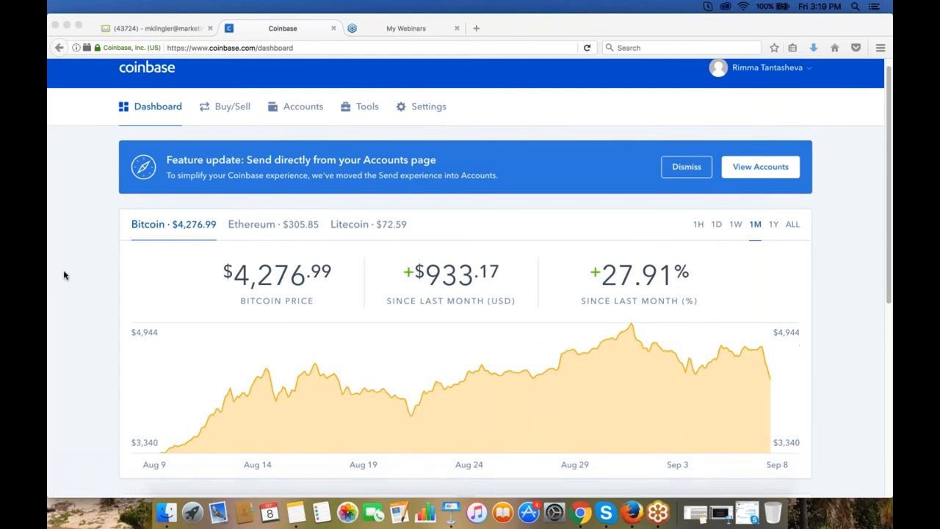
{"action": "scroll", "coordinate": [64, 276], "scroll_direction": "down", "scroll_amount": 3}
{"action": "scroll", "coordinate": [64, 275], "scroll_direction": "up", "scroll_amount": 3}
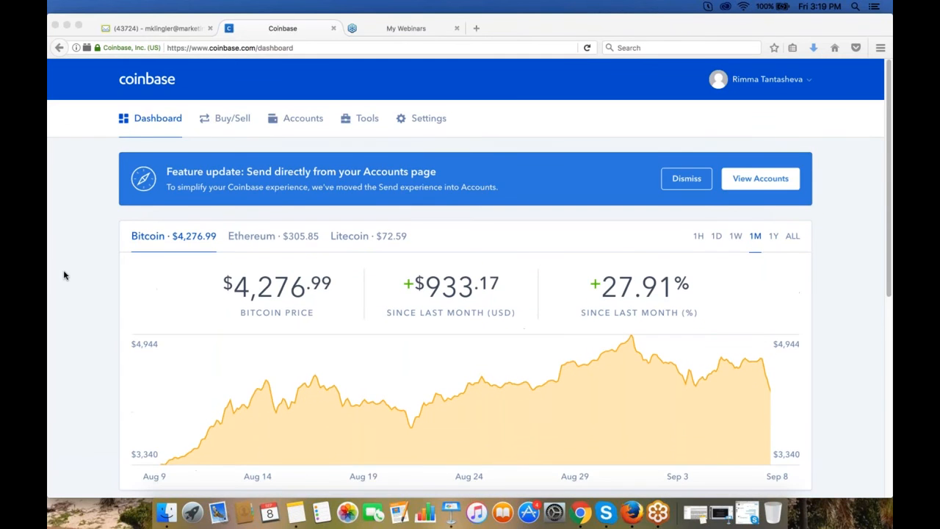
{"action": "scroll", "coordinate": [64, 276], "scroll_direction": "down", "scroll_amount": 1}
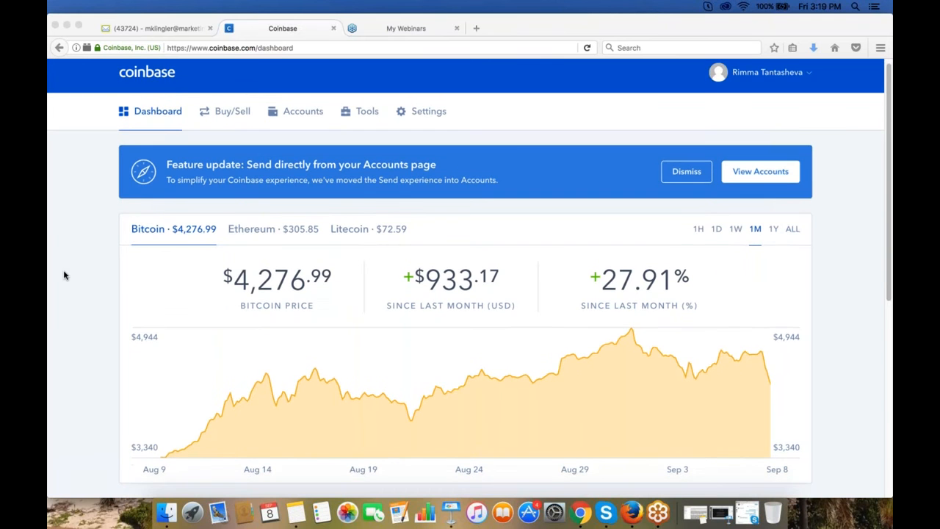
{"action": "scroll", "coordinate": [64, 276], "scroll_direction": "down", "scroll_amount": 6}
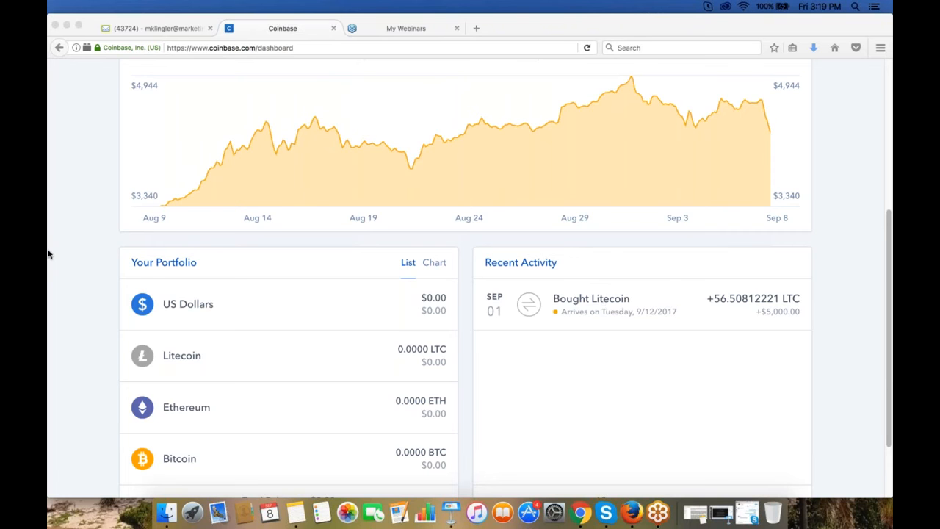
{"action": "scroll", "coordinate": [49, 254], "scroll_direction": "up", "scroll_amount": 2}
{"action": "scroll", "coordinate": [48, 254], "scroll_direction": "up", "scroll_amount": 5}
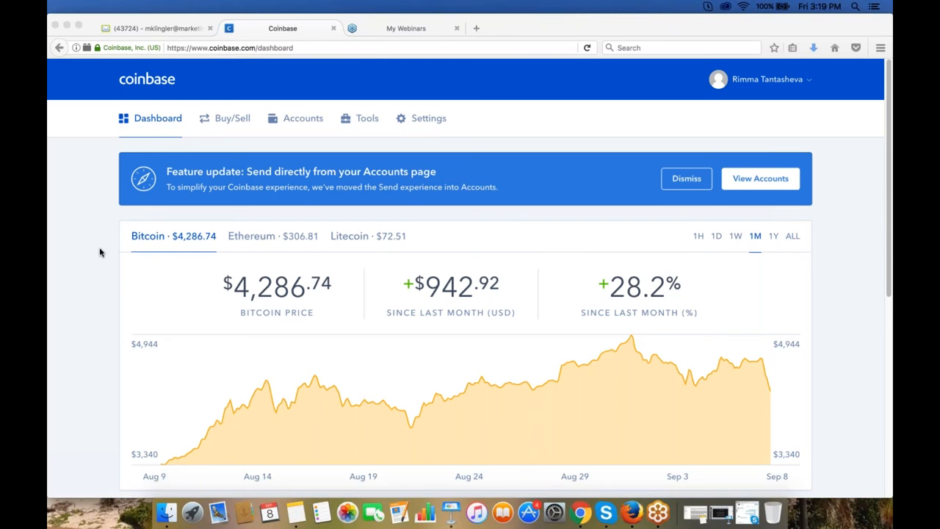
{"action": "scroll", "coordinate": [99, 252], "scroll_direction": "down", "scroll_amount": 1}
{"action": "scroll", "coordinate": [99, 252], "scroll_direction": "down", "scroll_amount": 5}
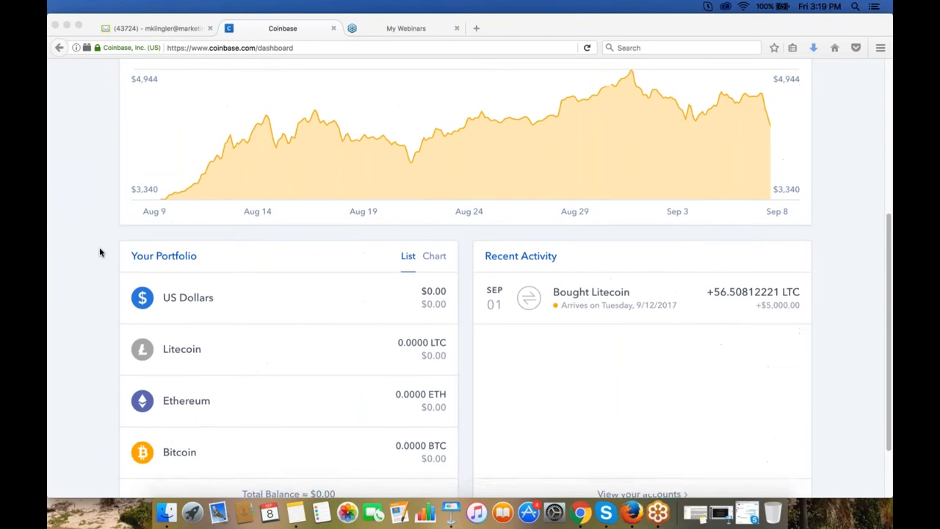
{"action": "scroll", "coordinate": [99, 252], "scroll_direction": "up", "scroll_amount": 5}
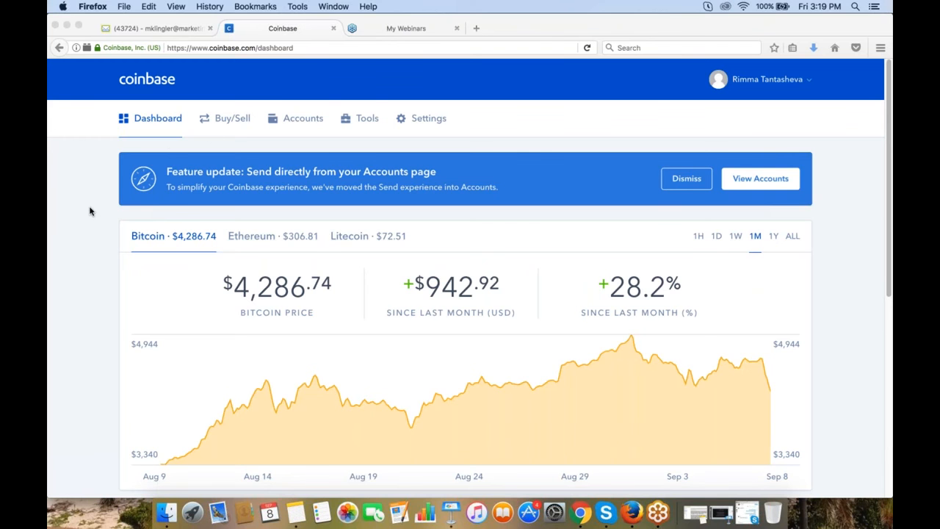
Open the cryptocurrency purchase form and review its coin choices, payment method, weekly bank limit and order summary
{"action": "left_click", "coordinate": [230, 120]}
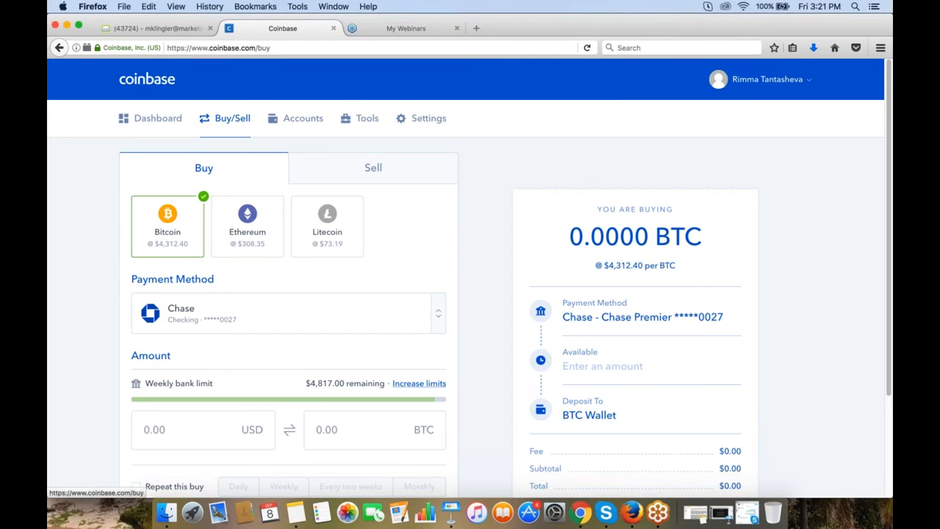
{"action": "scroll", "coordinate": [123, 271], "scroll_direction": "down", "scroll_amount": 1}
{"action": "scroll", "coordinate": [122, 272], "scroll_direction": "down", "scroll_amount": 2}
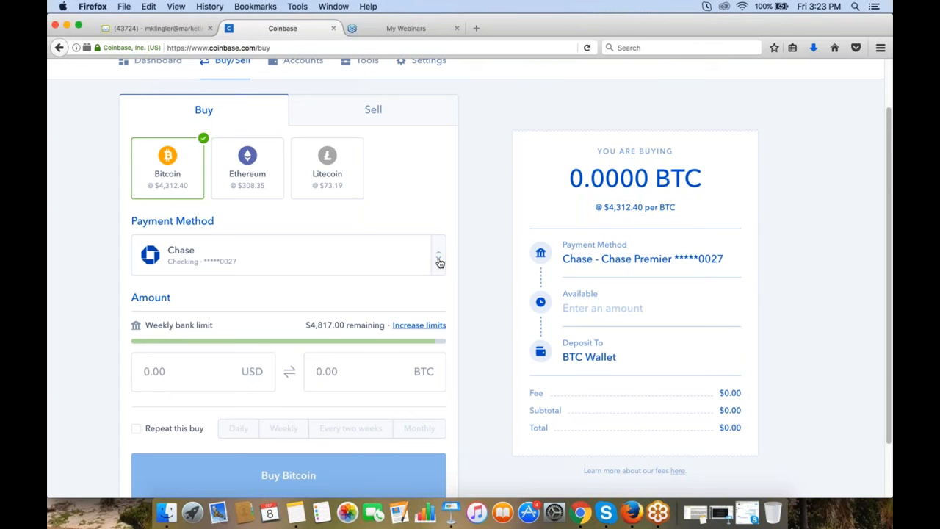
{"action": "scroll", "coordinate": [439, 262], "scroll_direction": "down", "scroll_amount": 1}
{"action": "scroll", "coordinate": [162, 302], "scroll_direction": "down", "scroll_amount": 3}
{"action": "left_click", "coordinate": [162, 302]}
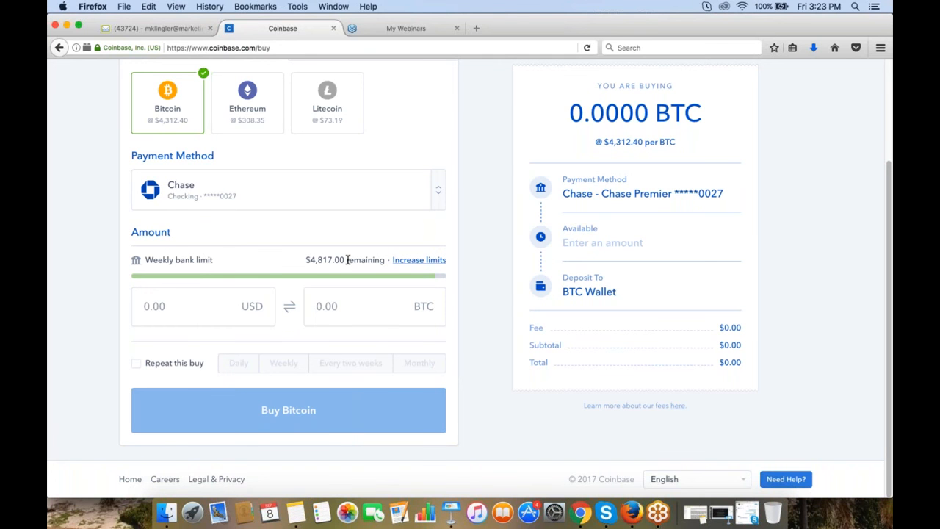
{"action": "scroll", "coordinate": [382, 260], "scroll_direction": "up", "scroll_amount": 1}
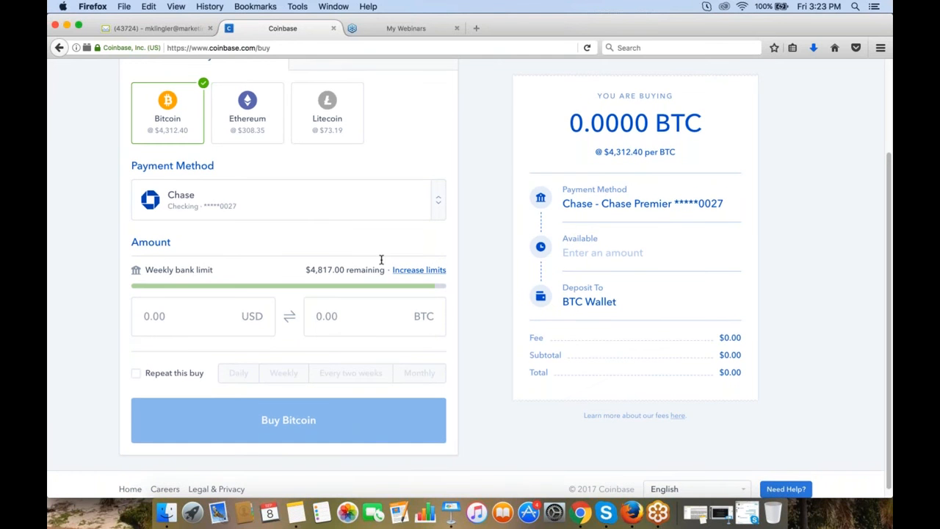
{"action": "scroll", "coordinate": [381, 259], "scroll_direction": "up", "scroll_amount": 5}
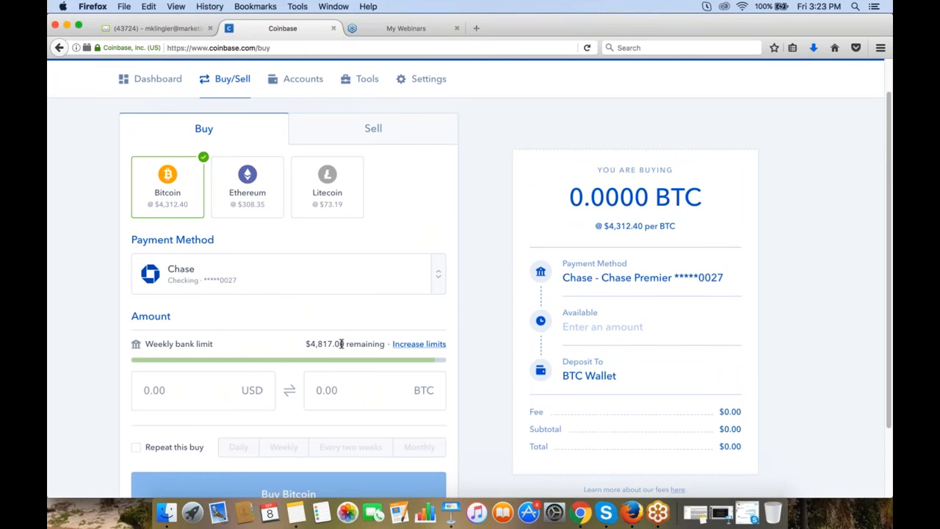
{"action": "scroll", "coordinate": [341, 344], "scroll_direction": "down", "scroll_amount": 1}
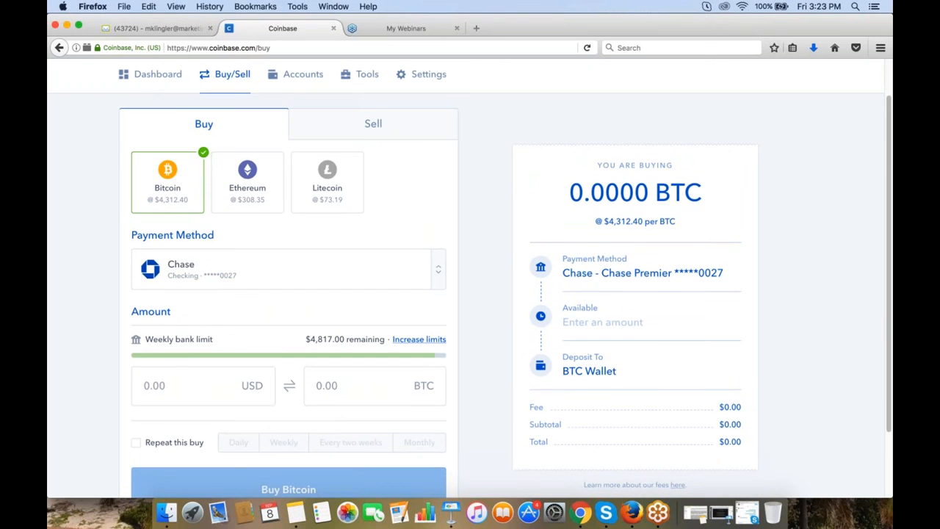
{"action": "scroll", "coordinate": [145, 297], "scroll_direction": "down", "scroll_amount": 3}
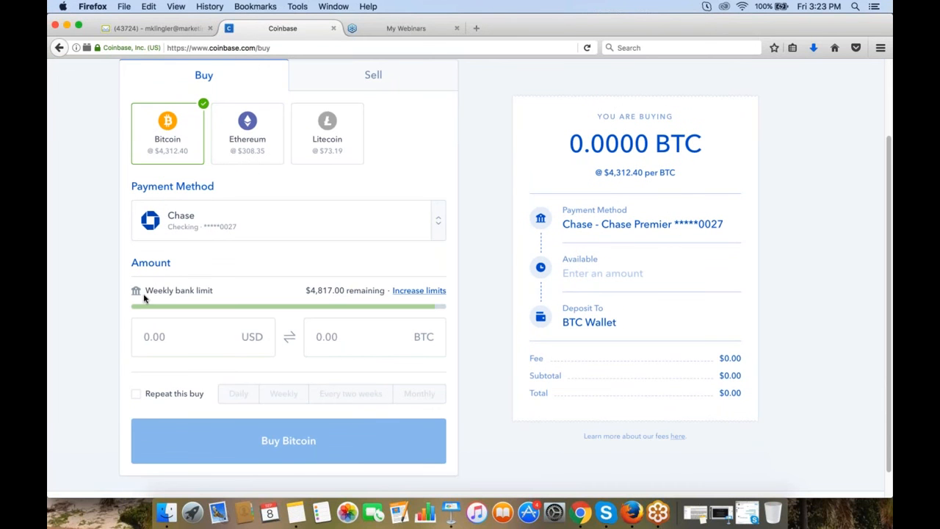
Enter 100.00 USD as the amount of Bitcoin to buy
{"action": "left_click", "coordinate": [154, 336]}
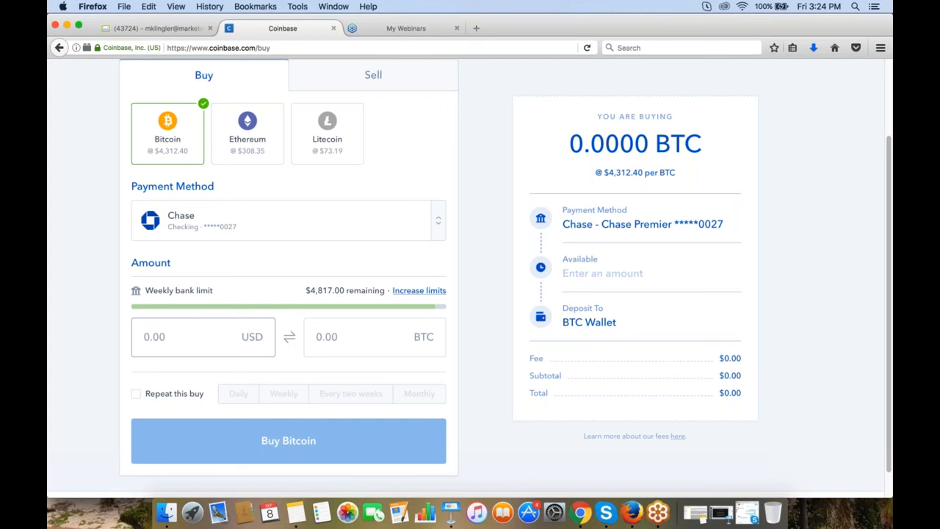
{"action": "left_click", "coordinate": [185, 339]}
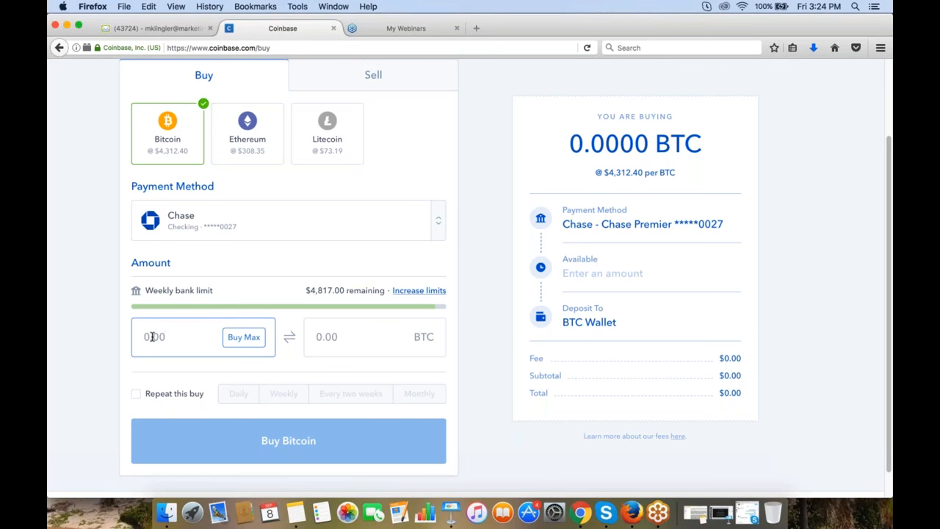
{"action": "type", "text": "1"}
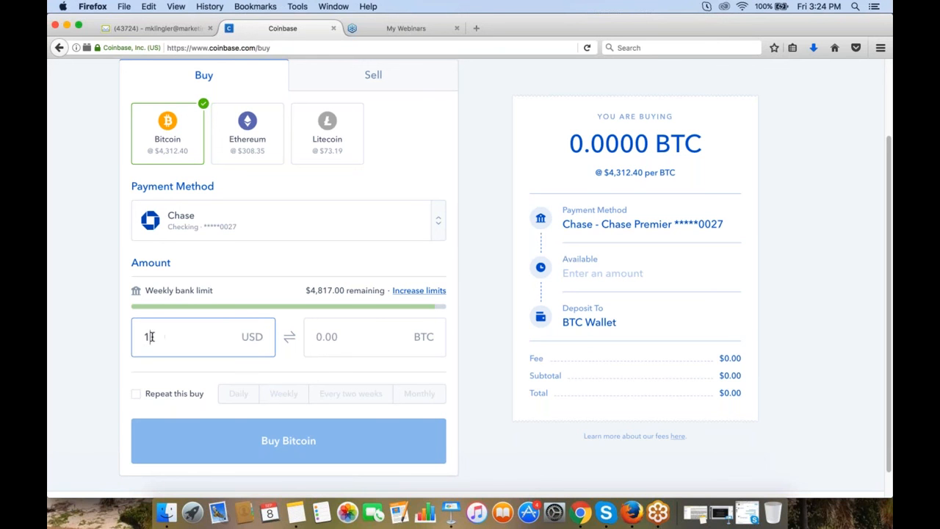
{"action": "type", "text": "00.00"}
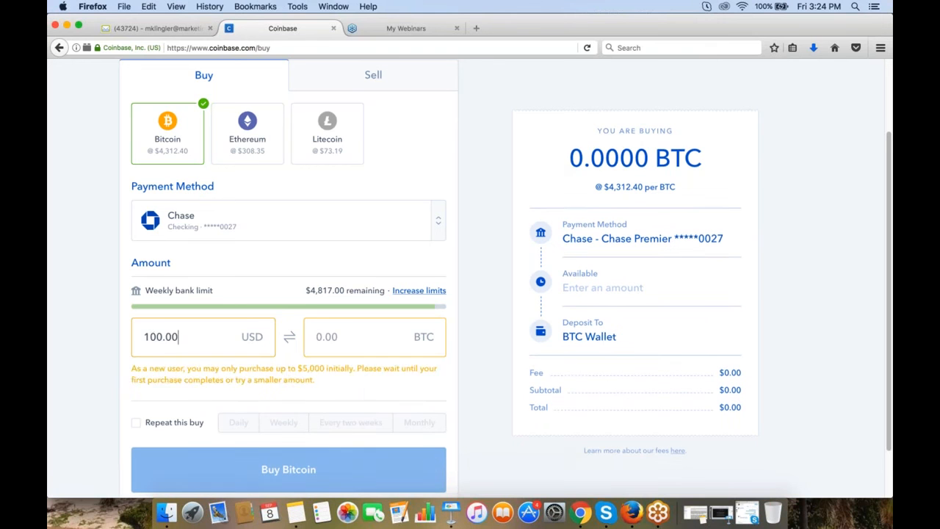
{"action": "left_click_drag", "start_coordinate": [176, 338], "coordinate": [89, 351]}
{"action": "key", "text": "BackSpace"}
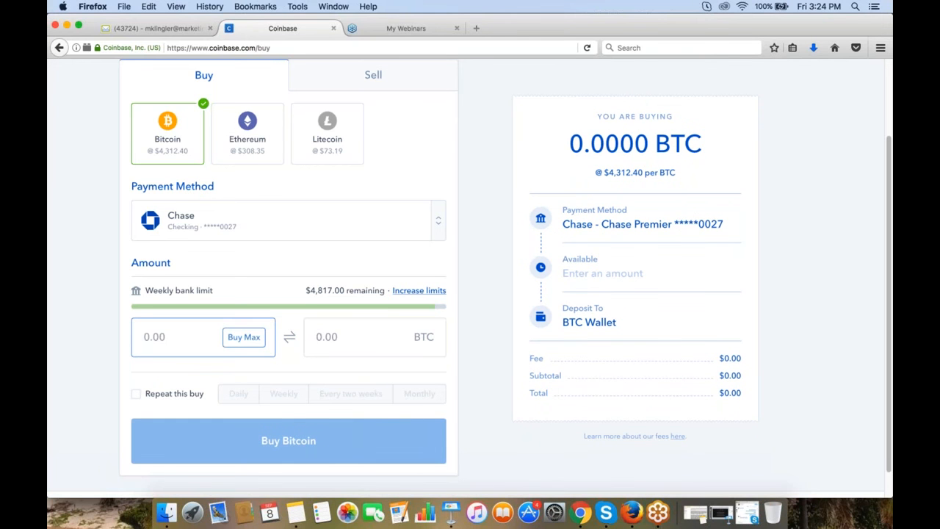
{"action": "type", "text": "100"}
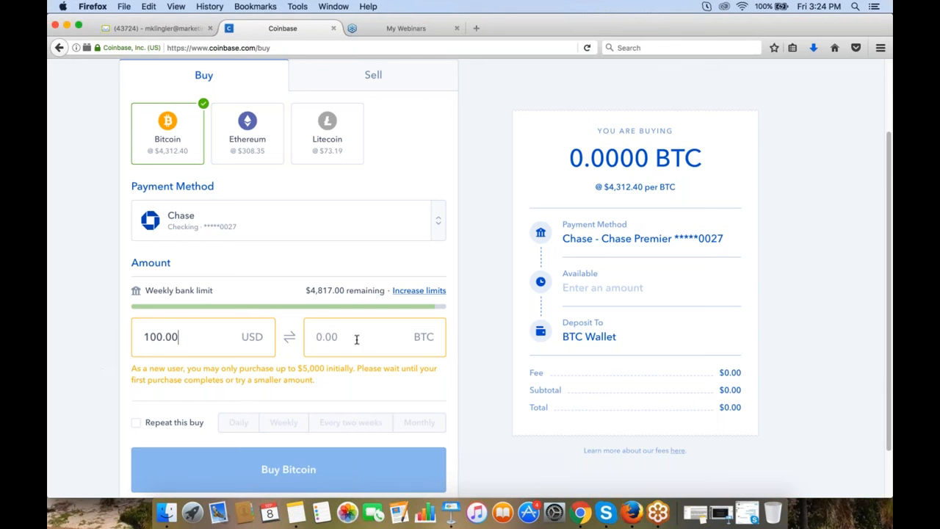
Examine the filled-in Bitcoin purchase form, including the amount notice, repeat-buy options and order summary
{"action": "scroll", "coordinate": [118, 349], "scroll_direction": "down", "scroll_amount": 2}
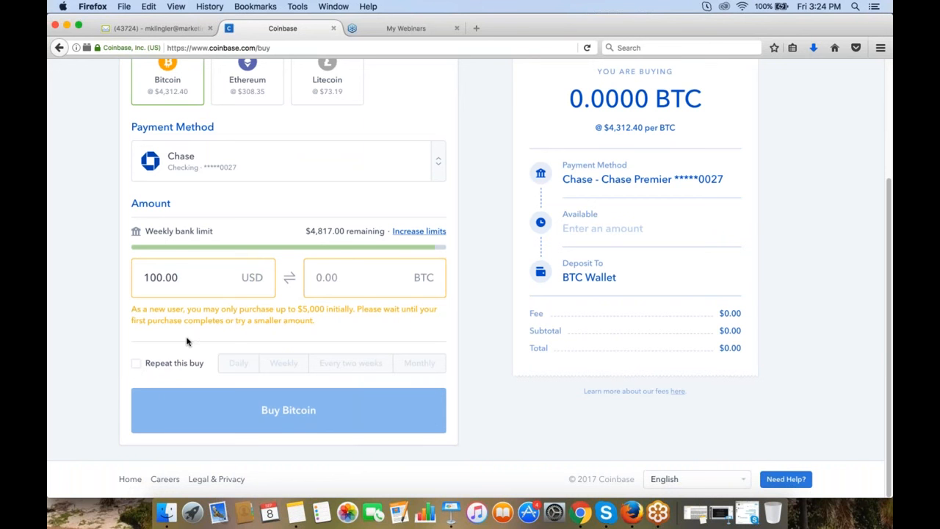
{"action": "left_click", "coordinate": [180, 277]}
{"action": "scroll", "coordinate": [82, 357], "scroll_direction": "up", "scroll_amount": 2}
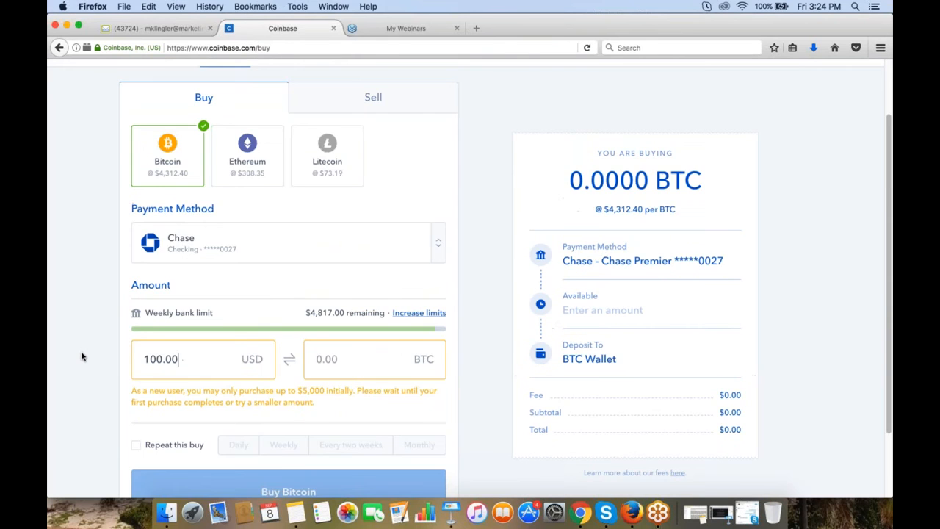
{"action": "scroll", "coordinate": [82, 356], "scroll_direction": "up", "scroll_amount": 2}
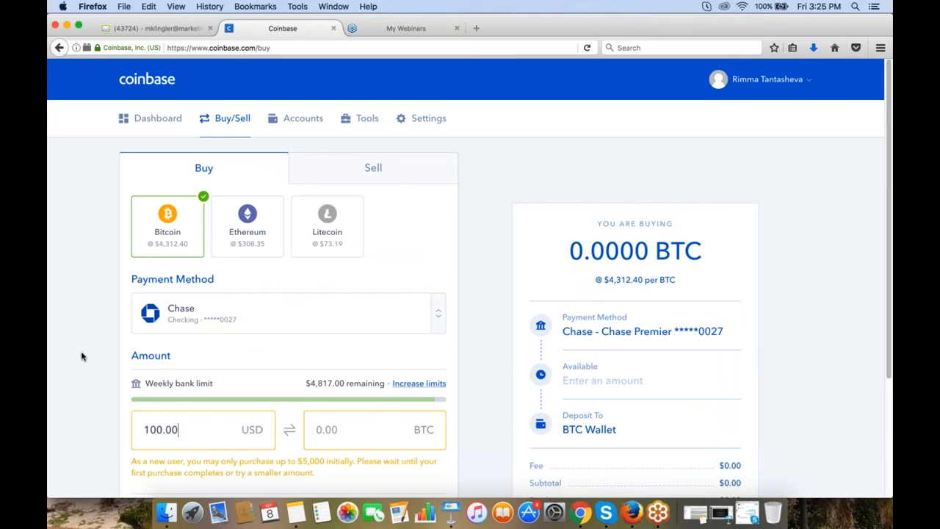
{"action": "scroll", "coordinate": [81, 356], "scroll_direction": "down", "scroll_amount": 1}
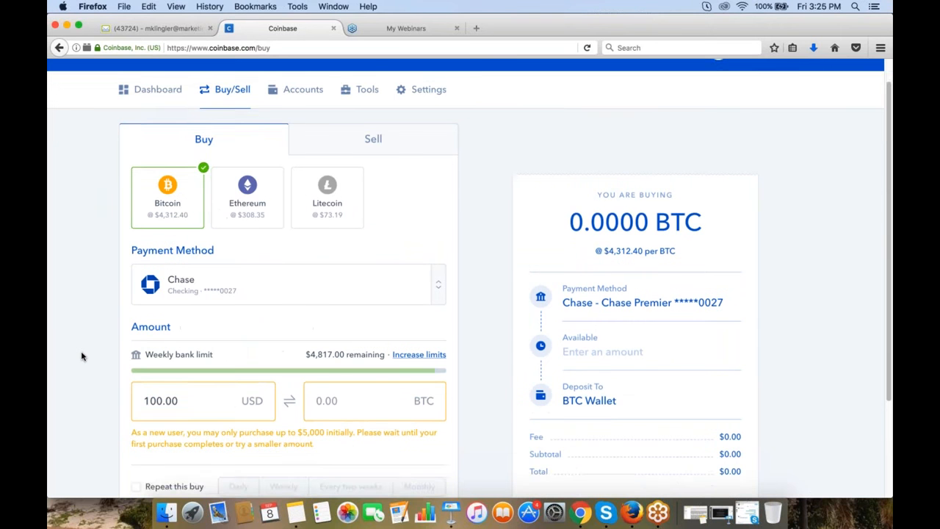
{"action": "scroll", "coordinate": [82, 356], "scroll_direction": "down", "scroll_amount": 4}
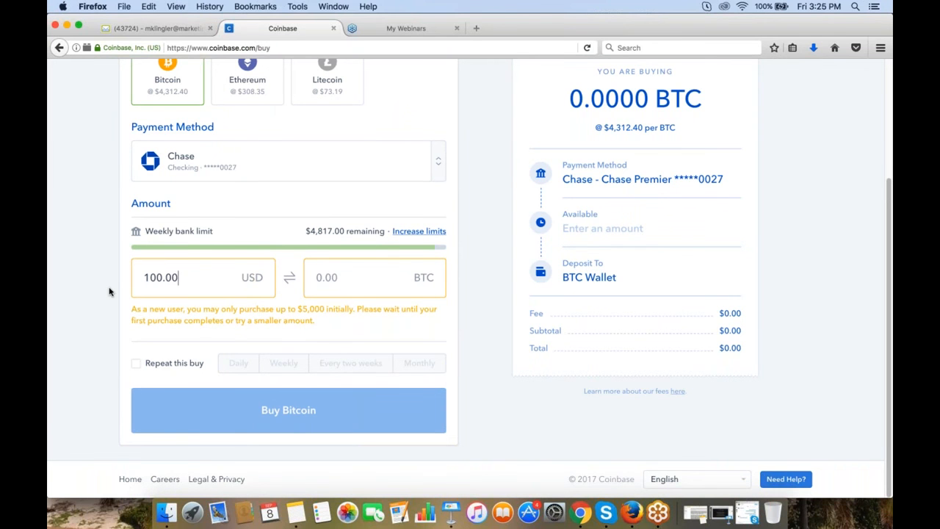
{"action": "scroll", "coordinate": [108, 292], "scroll_direction": "up", "scroll_amount": 1}
{"action": "scroll", "coordinate": [109, 292], "scroll_direction": "up", "scroll_amount": 5}
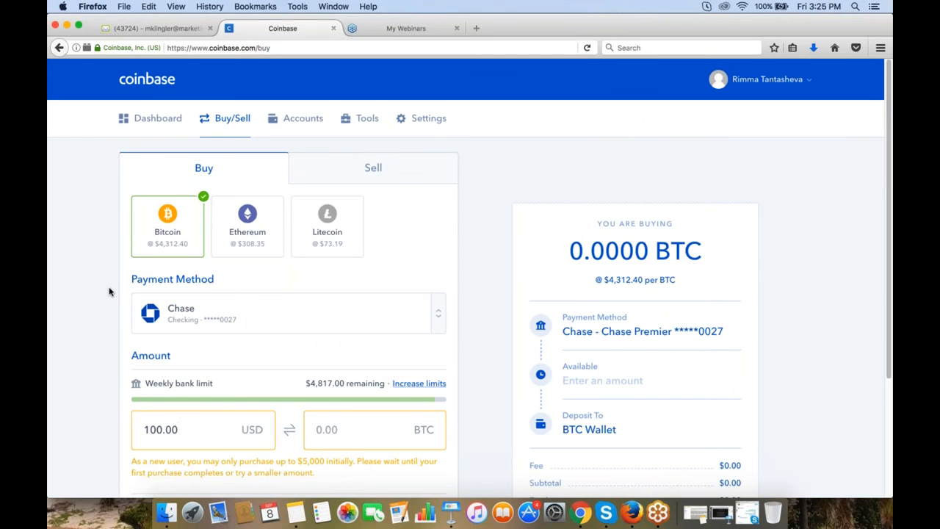
{"action": "left_click", "coordinate": [880, 41]}
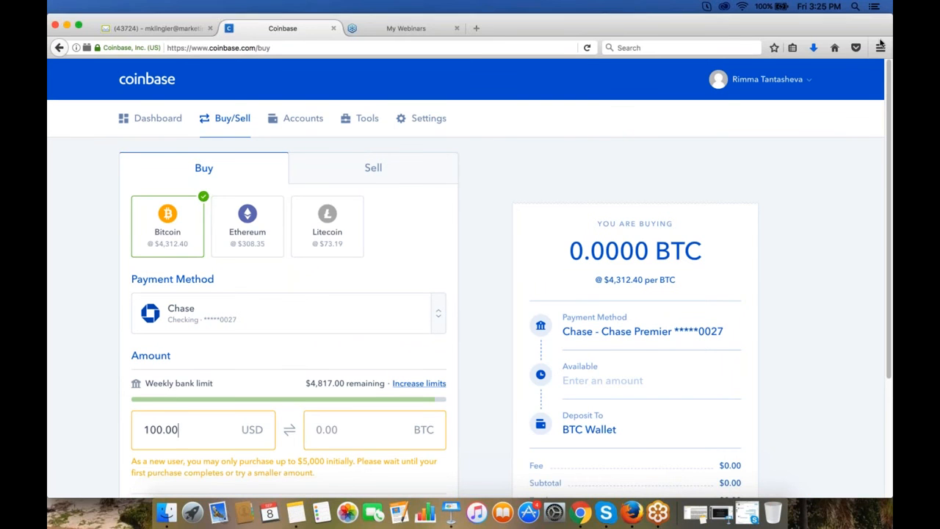